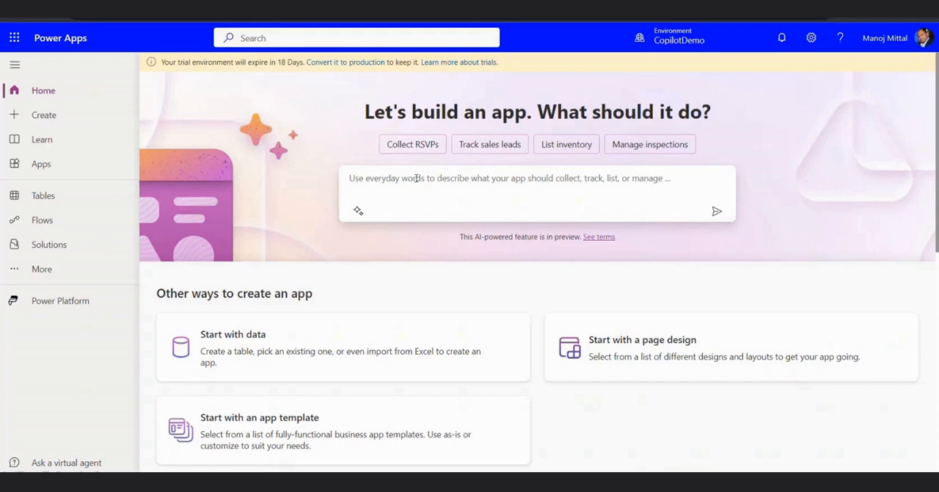
Submit the app description "I want to create an app to track the inventory in my musical instrument store" to generate a table
{"action": "type", "text": "I want to create an app to track the inventory in my musical instrument"}
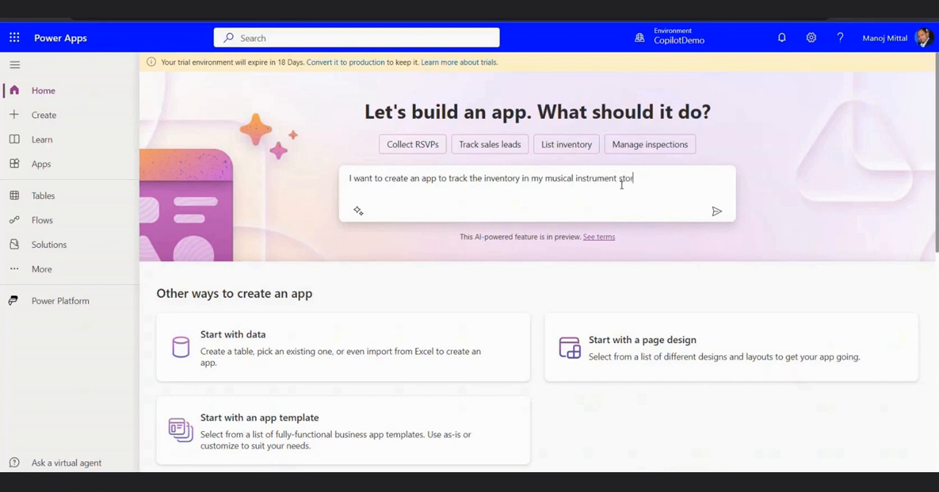
{"action": "left_click", "coordinate": [716, 211]}
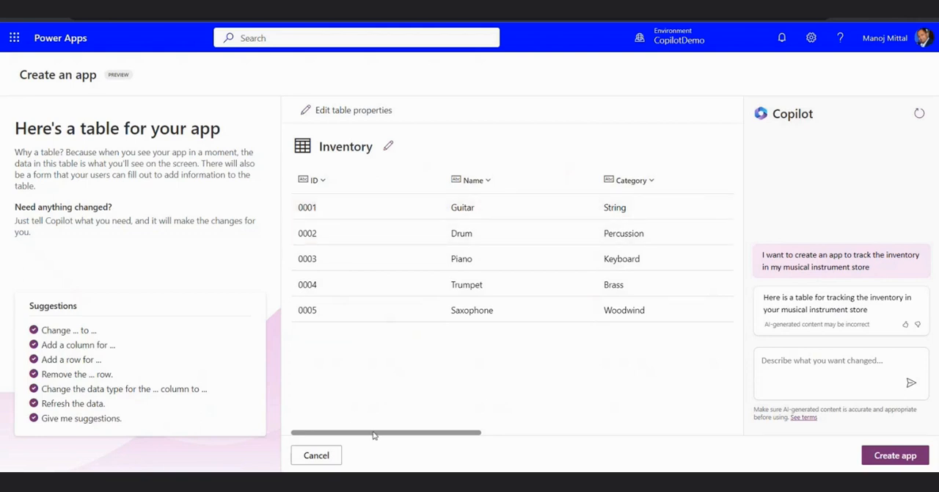
Review all columns of the generated Inventory table and create the app from it
{"action": "mouse_move", "coordinate": [386, 434]}
{"action": "left_mouse_down"}
{"action": "mouse_move", "coordinate": [452, 432]}
{"action": "mouse_move", "coordinate": [369, 432]}
{"action": "left_mouse_up"}
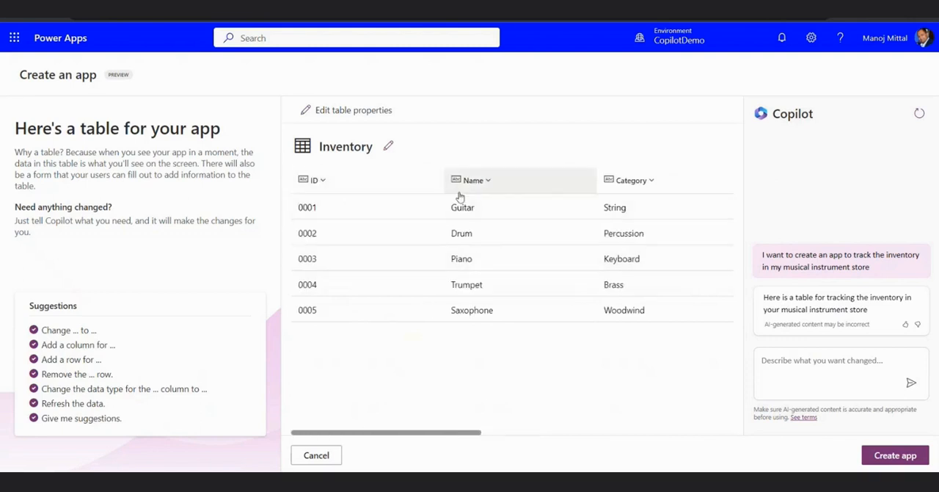
{"action": "left_click_drag", "start_coordinate": [436, 433], "coordinate": [587, 440]}
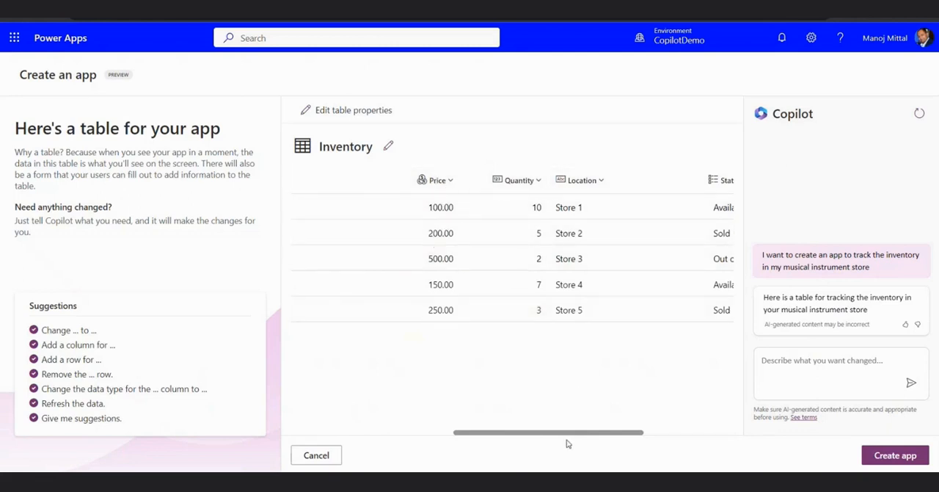
{"action": "left_click_drag", "start_coordinate": [571, 437], "coordinate": [678, 436]}
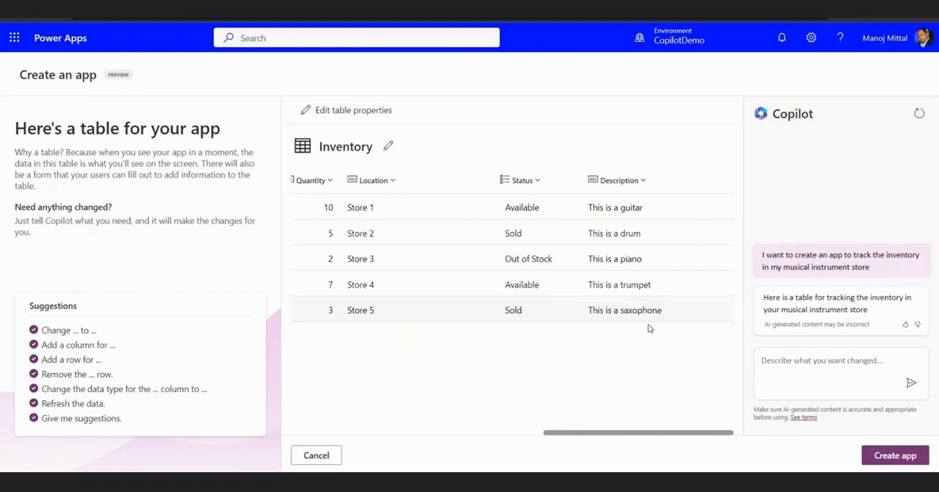
{"action": "left_click", "coordinate": [880, 455]}
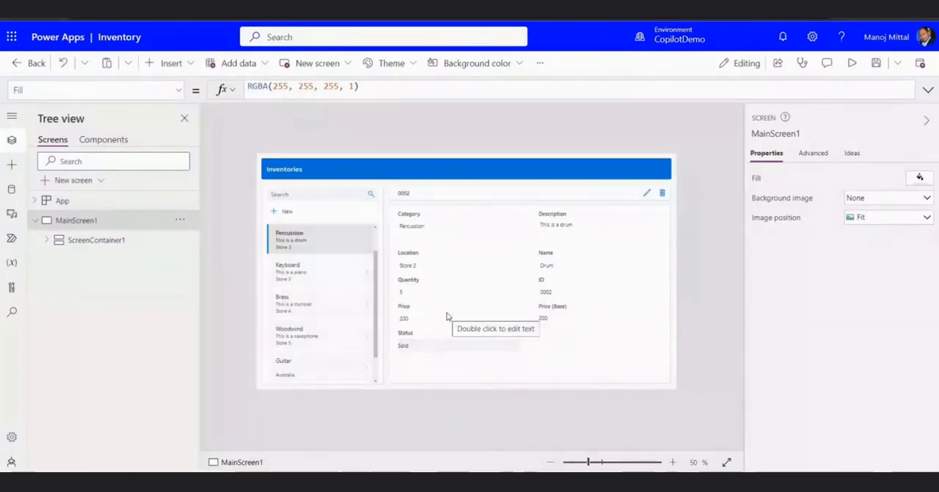
Preview the app and search the inventory records for "gui", clearing the search when done
{"action": "left_click", "coordinate": [854, 64]}
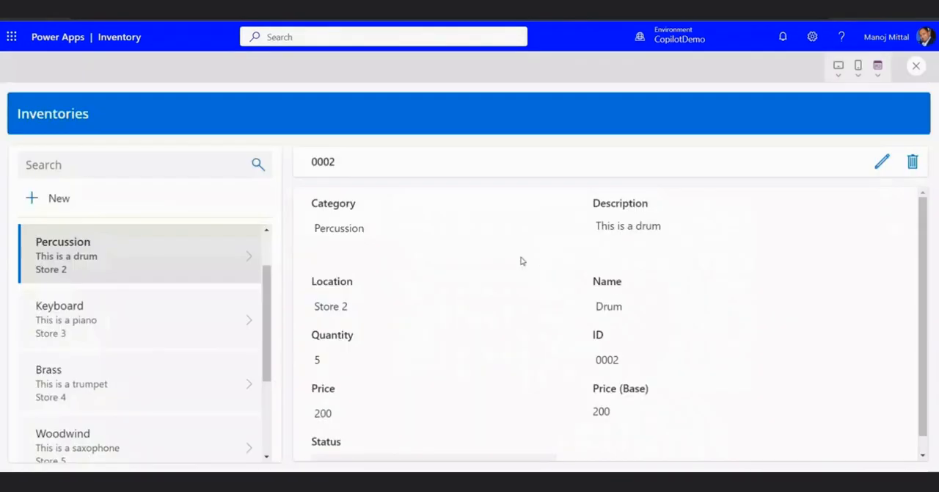
{"action": "scroll", "coordinate": [205, 312], "scroll_direction": "up", "scroll_amount": 1}
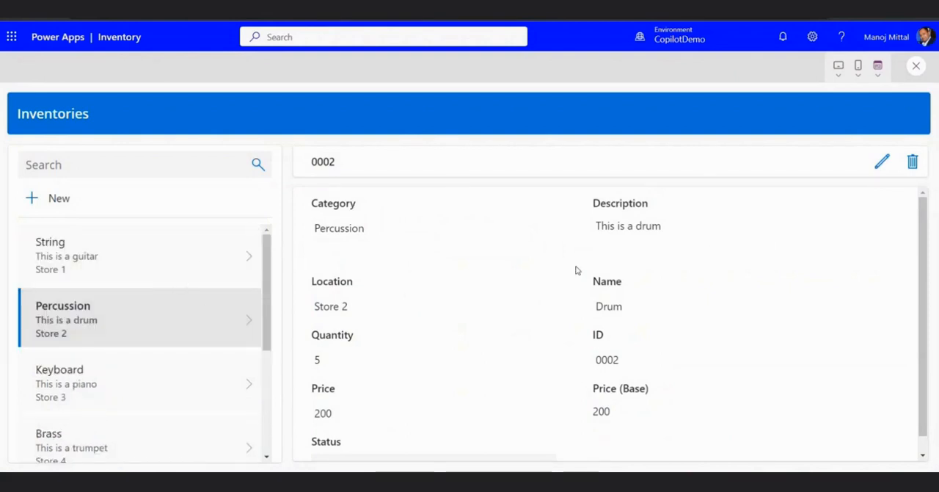
{"action": "left_click", "coordinate": [138, 164]}
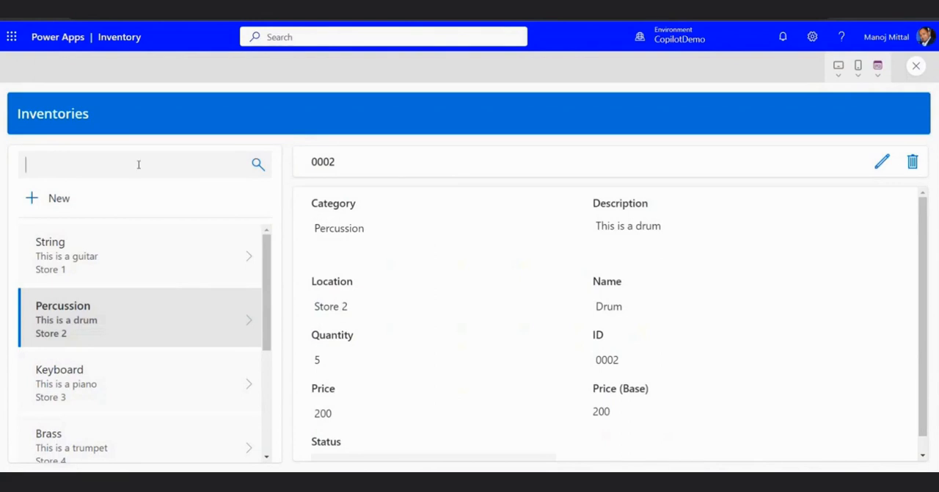
{"action": "type", "text": "gui"}
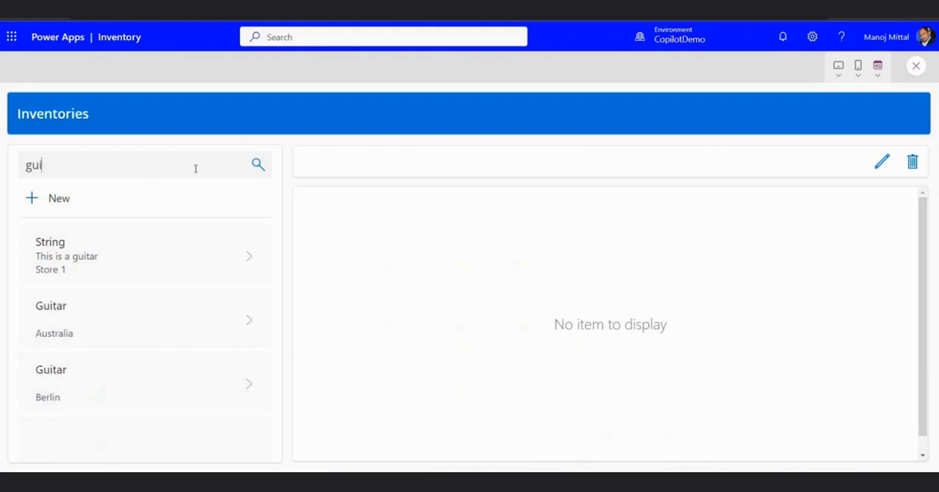
{"action": "key", "text": "BackSpace"}
{"action": "key", "text": "BackSpace"}
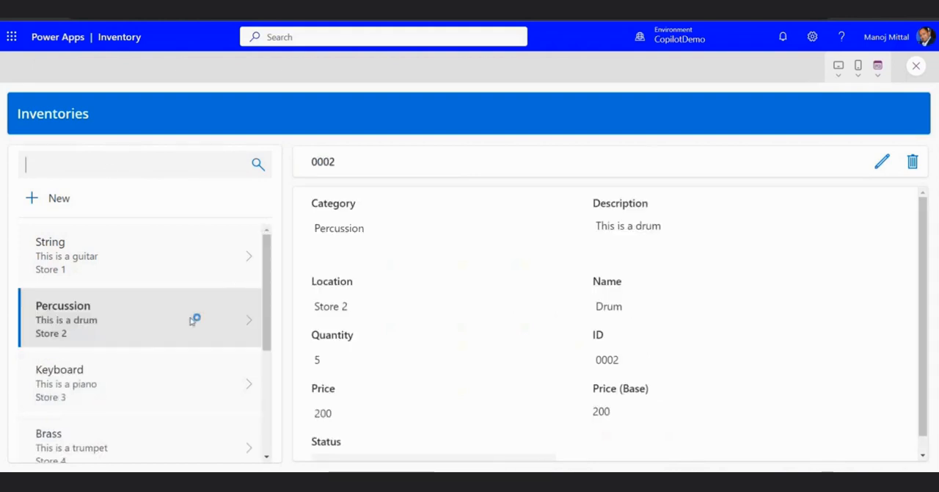
Edit the drum record with ID 0002, setting its quantity to 10, and save the record
{"action": "left_click", "coordinate": [881, 162]}
{"action": "left_click", "coordinate": [388, 233]}
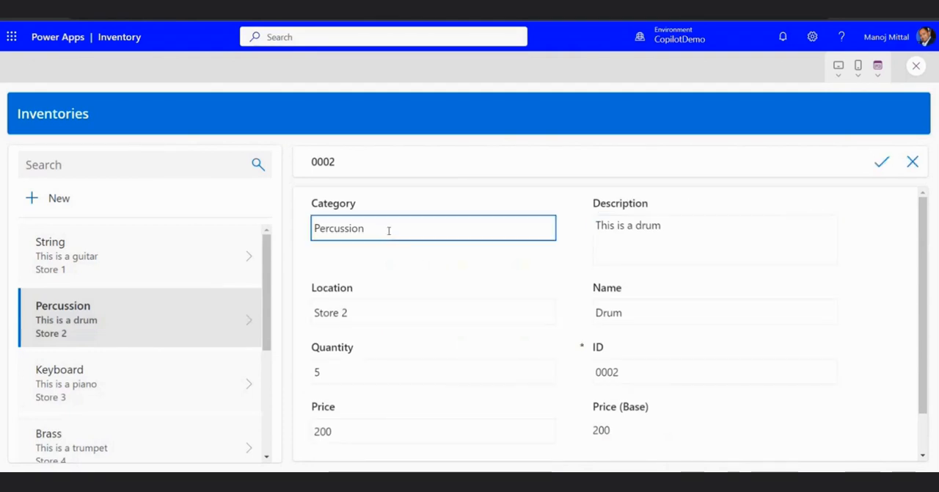
{"action": "left_click_drag", "start_coordinate": [335, 371], "coordinate": [300, 379]}
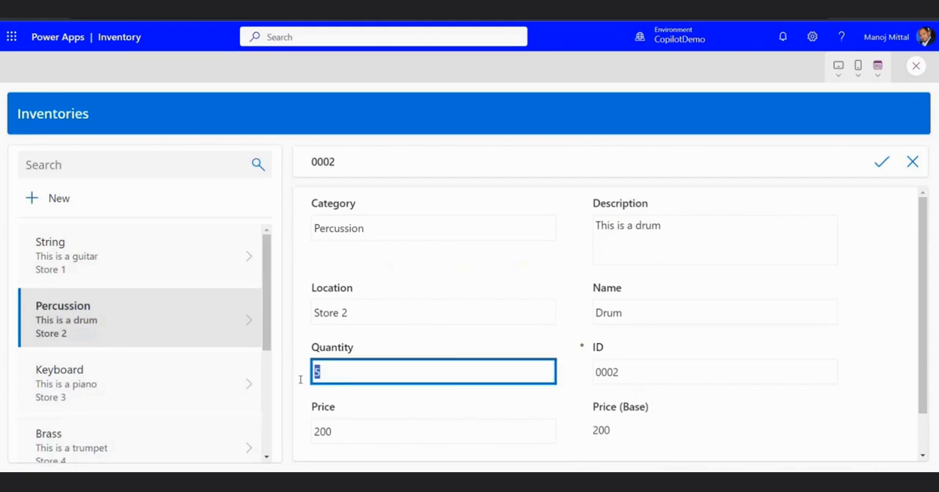
{"action": "type", "text": "10"}
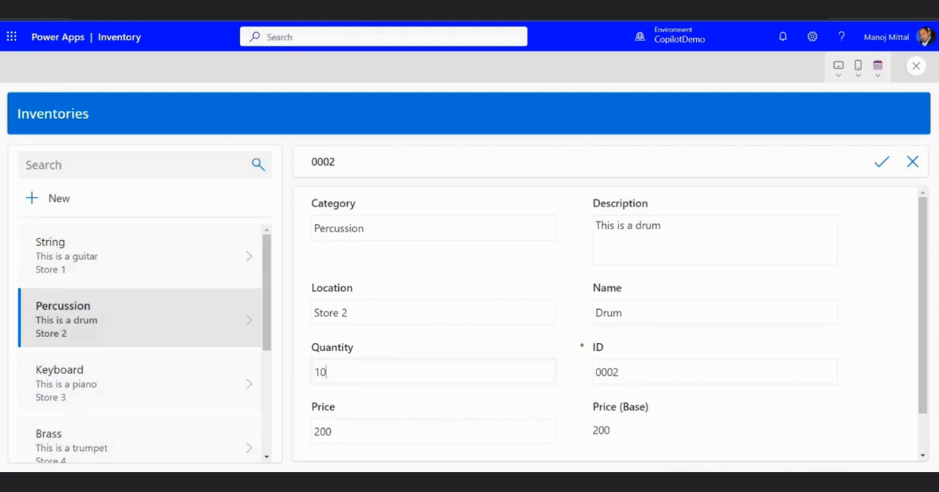
{"action": "left_click", "coordinate": [882, 163]}
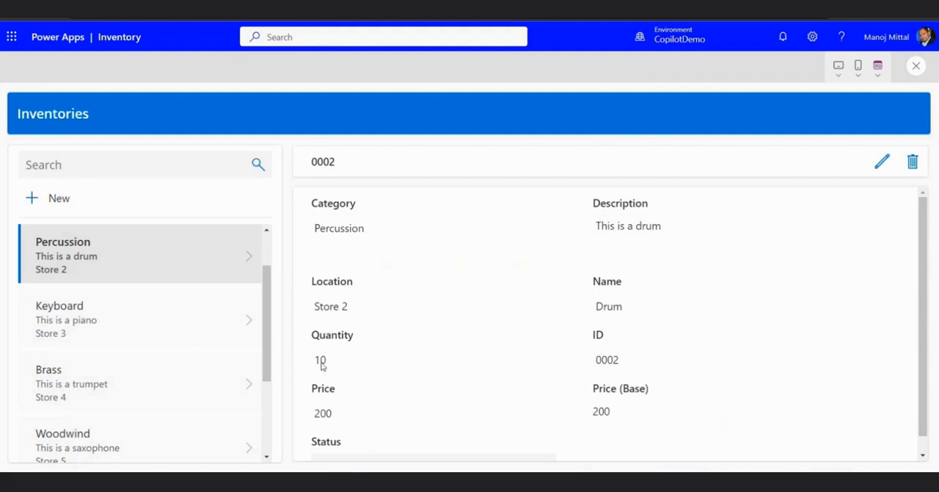
Exit the preview and add a blank screen to the app
{"action": "left_click", "coordinate": [915, 66]}
{"action": "left_click", "coordinate": [571, 302]}
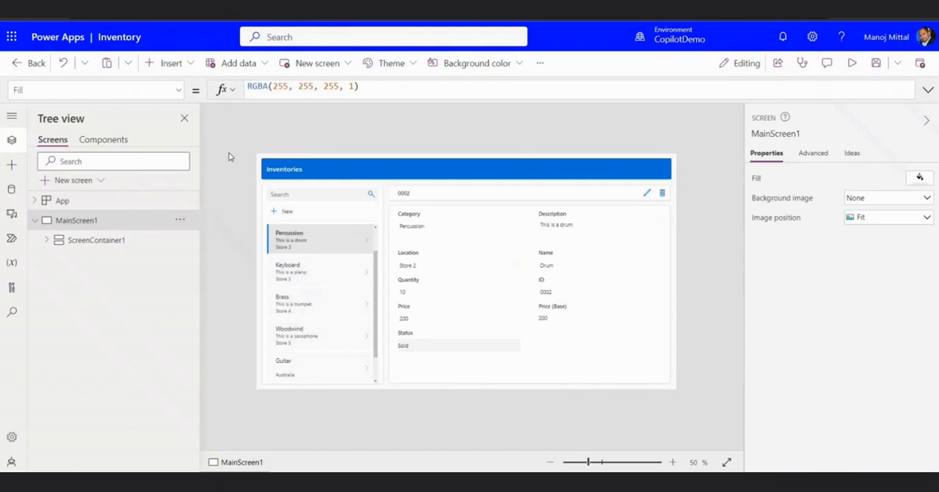
{"action": "left_click", "coordinate": [323, 66]}
{"action": "left_click", "coordinate": [331, 156]}
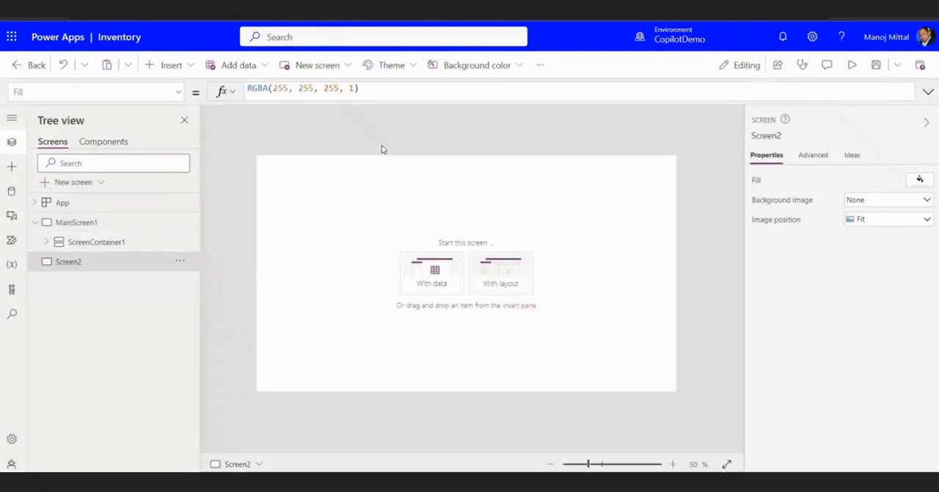
Insert a Copilot (preview) control on the blank screen and connect it to the Inventories table
{"action": "left_click", "coordinate": [240, 65]}
{"action": "left_click", "coordinate": [169, 65]}
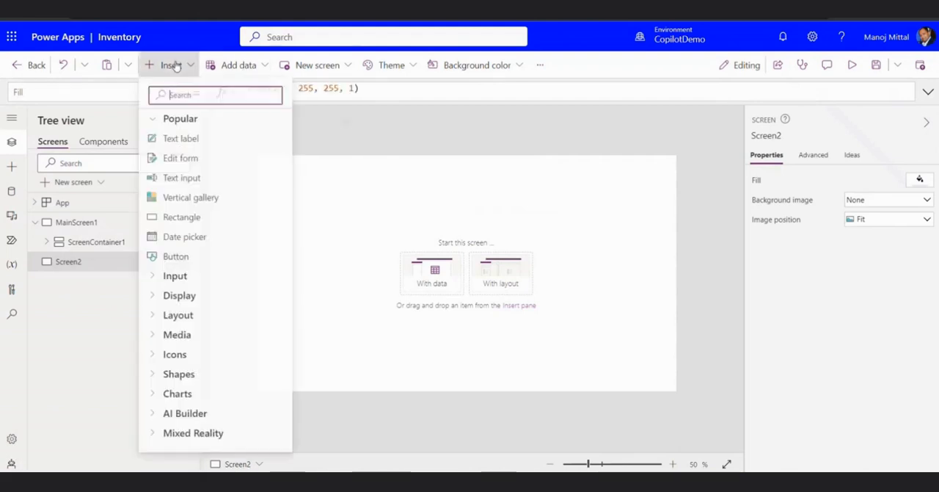
{"action": "type", "text": "cop"}
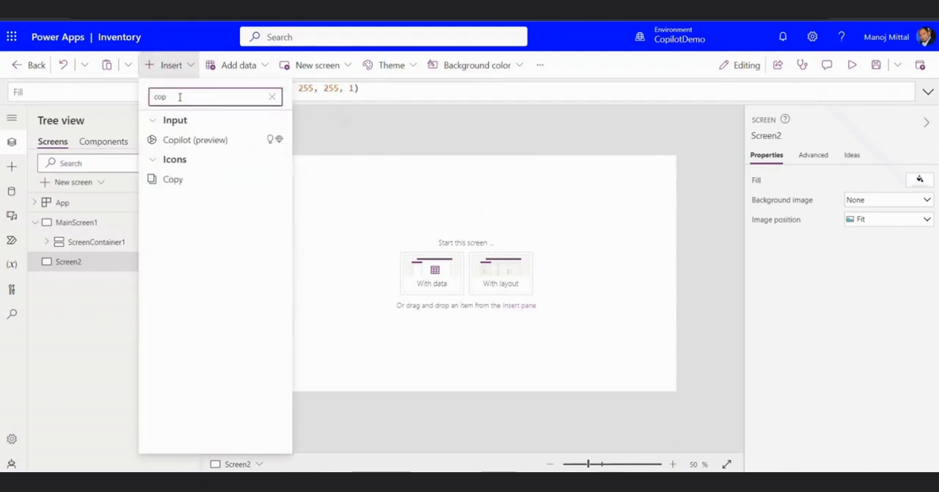
{"action": "left_click", "coordinate": [193, 140]}
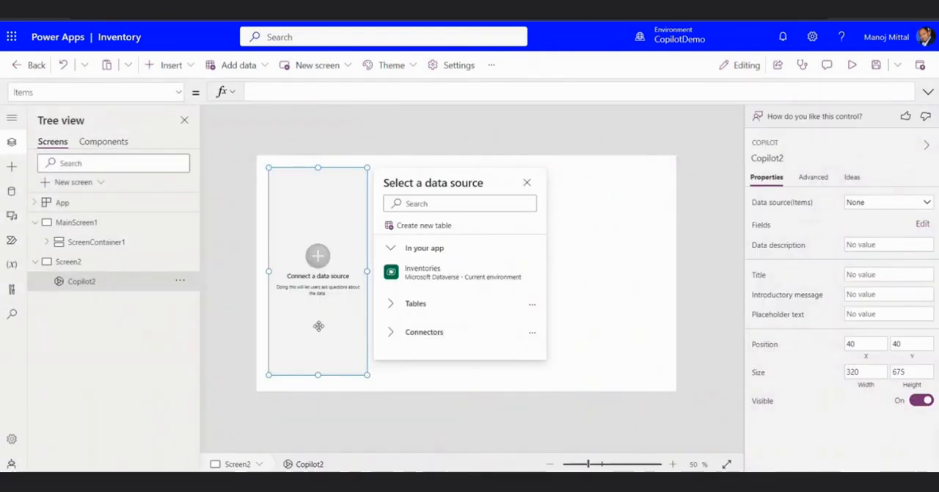
{"action": "left_click", "coordinate": [419, 282]}
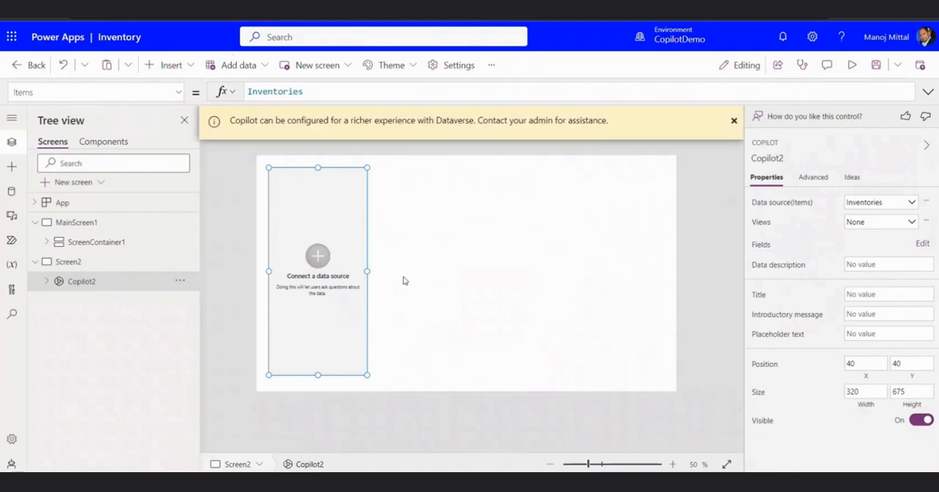
Widen the Copilot control to about 572 and move it to about X 794, Y 3 on the screen
{"action": "left_click_drag", "start_coordinate": [365, 271], "coordinate": [445, 270]}
{"action": "left_click_drag", "start_coordinate": [385, 230], "coordinate": [613, 183]}
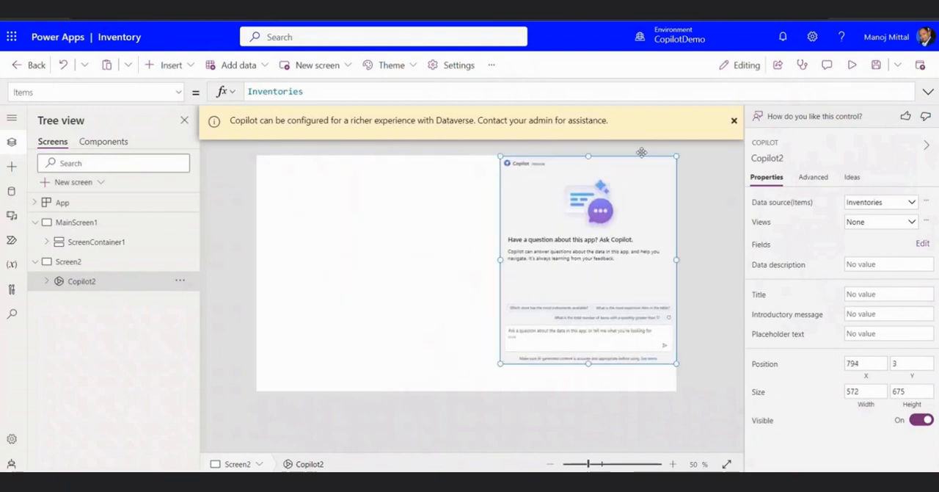
Preview the screen and ask the Copilot control "What is cheapest price of guitar ?"
{"action": "left_click", "coordinate": [852, 66]}
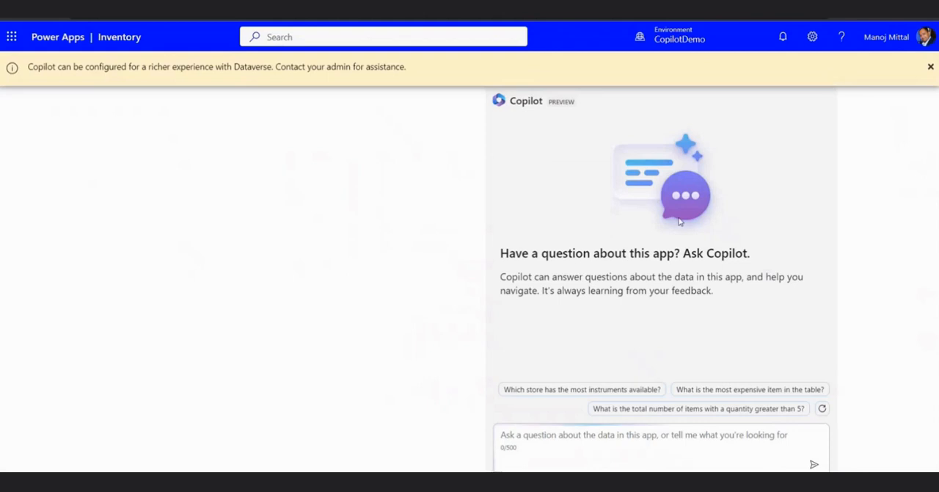
{"action": "left_click", "coordinate": [548, 445]}
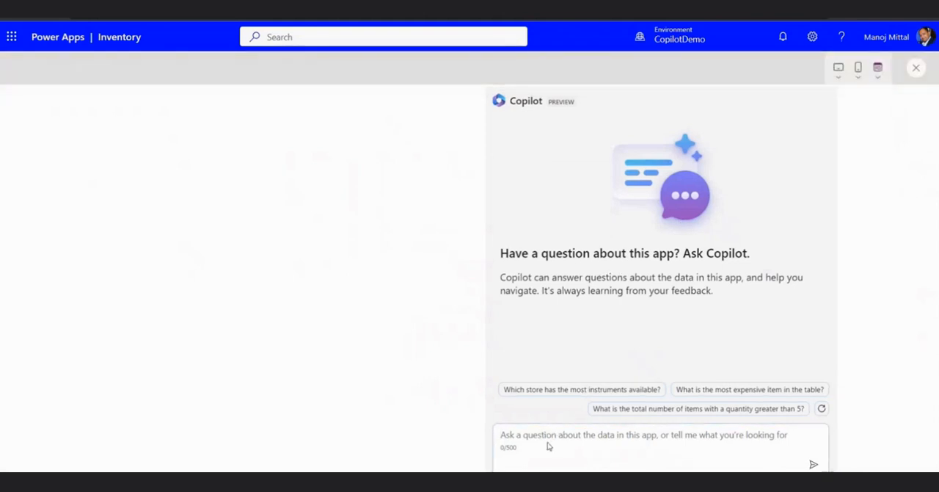
{"action": "type", "text": "What is cheapest price of guitar"}
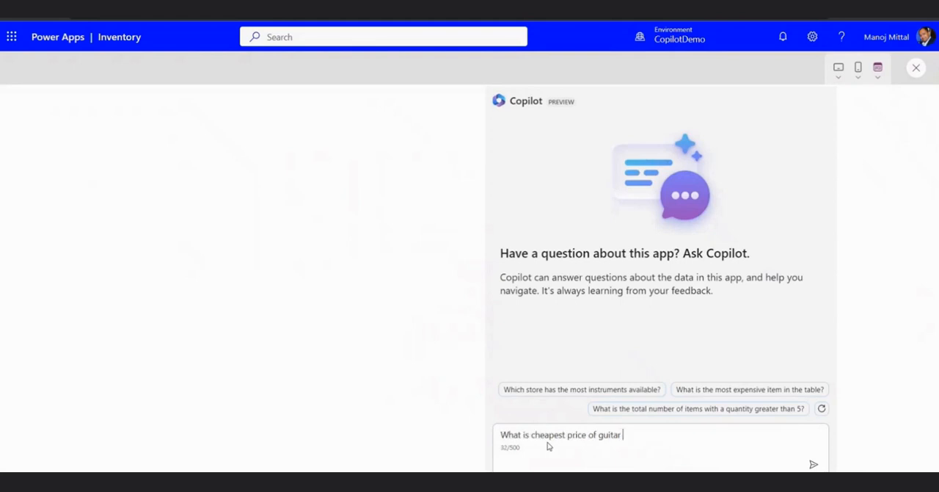
{"action": "type", "text": "?"}
{"action": "key", "text": "Return"}
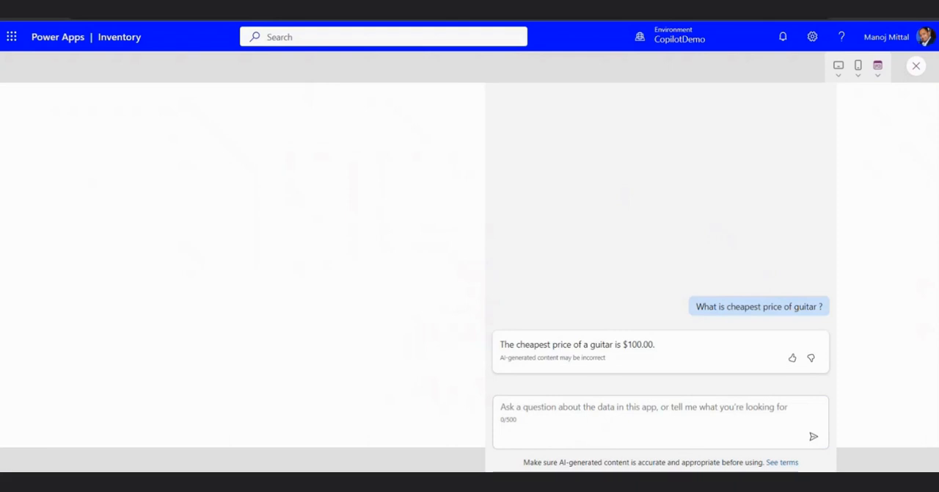
Ask the Copilot control "What is expensive price and brand of guitar?"
{"action": "left_click", "coordinate": [513, 412]}
{"action": "type", "text": "What is expensive price and brand of guitar"}
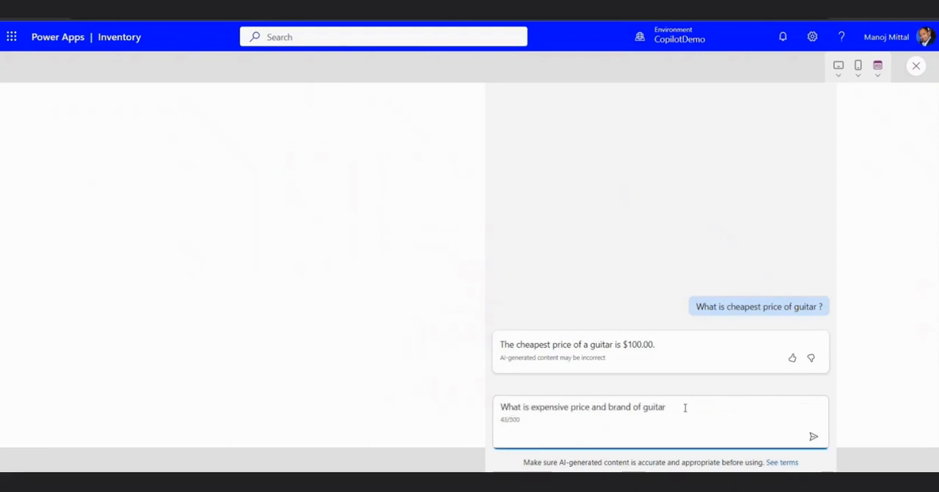
{"action": "type", "text": "?"}
{"action": "key", "text": "Return"}
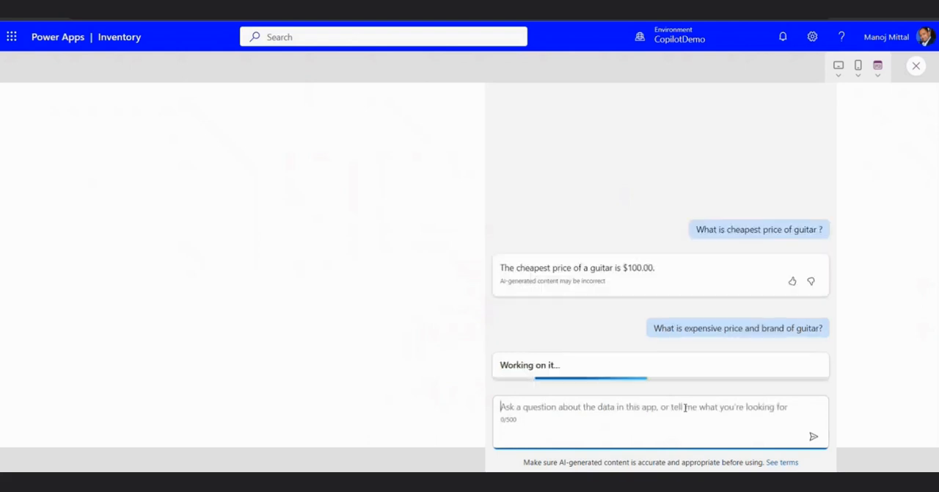